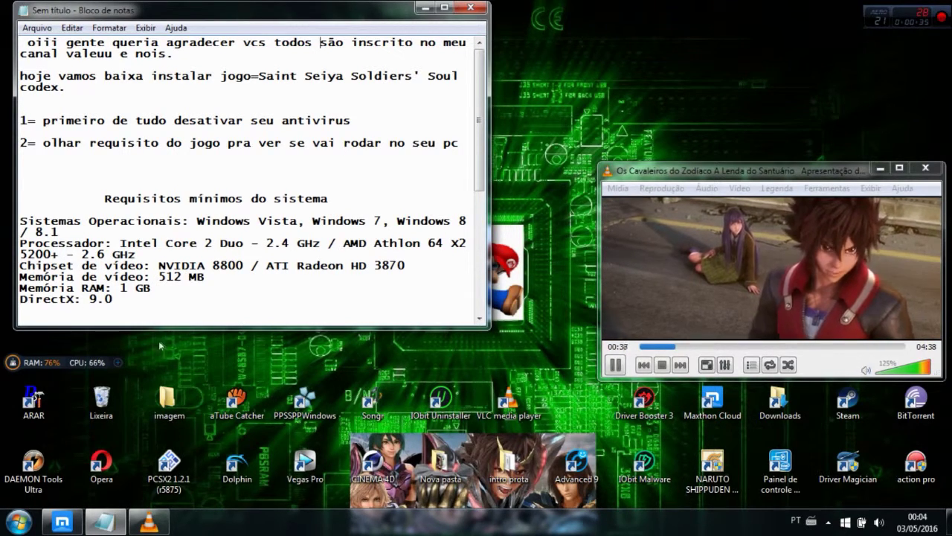
- Enlarge the Notepad window to read the full installation notes and system requirements, and minimize it
{"action": "left_click_drag", "start_coordinate": [170, 324], "coordinate": [171, 489]}
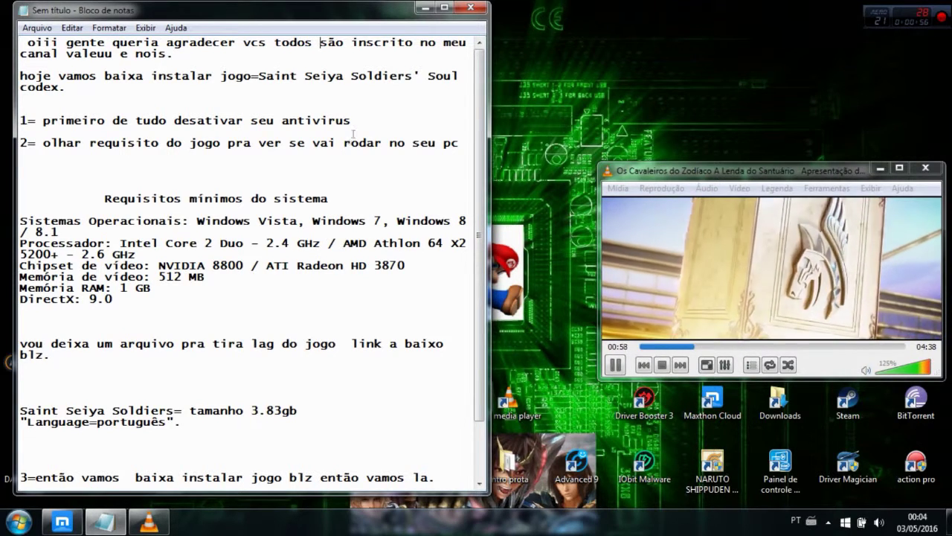
{"action": "left_click", "coordinate": [427, 8]}
- Switch to the Maxthon browser, review the MediaFire, MEGA and 4shared pages for the game's torrent, and close the browser
{"action": "left_click", "coordinate": [63, 522]}
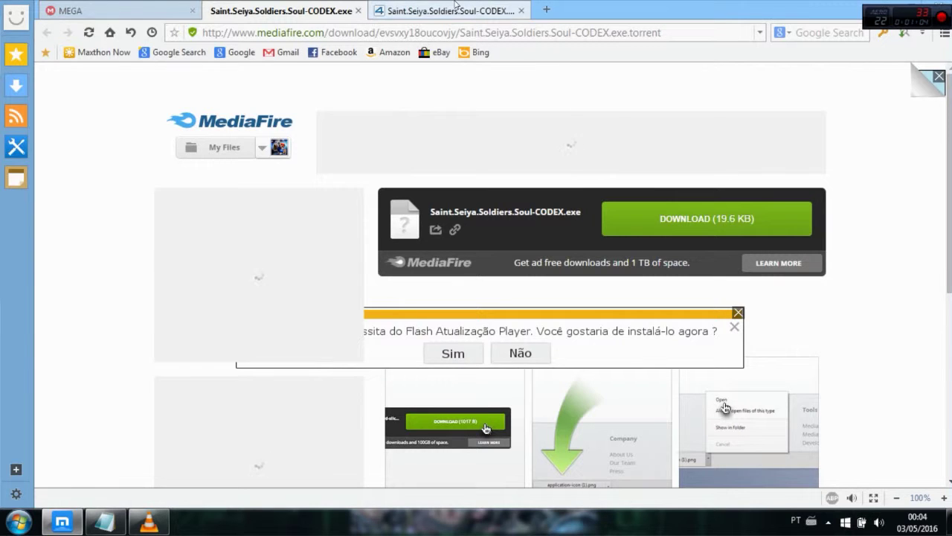
{"action": "left_click", "coordinate": [112, 10]}
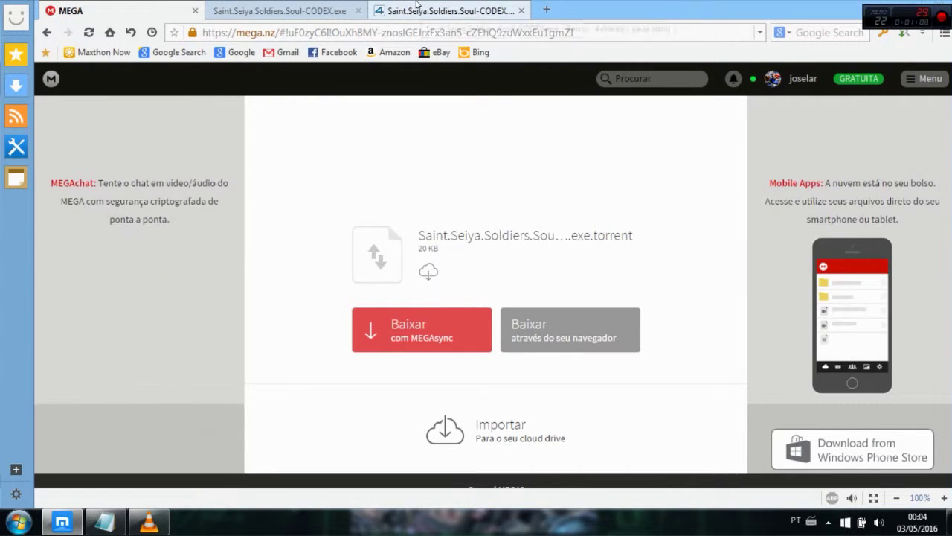
{"action": "left_click", "coordinate": [416, 8]}
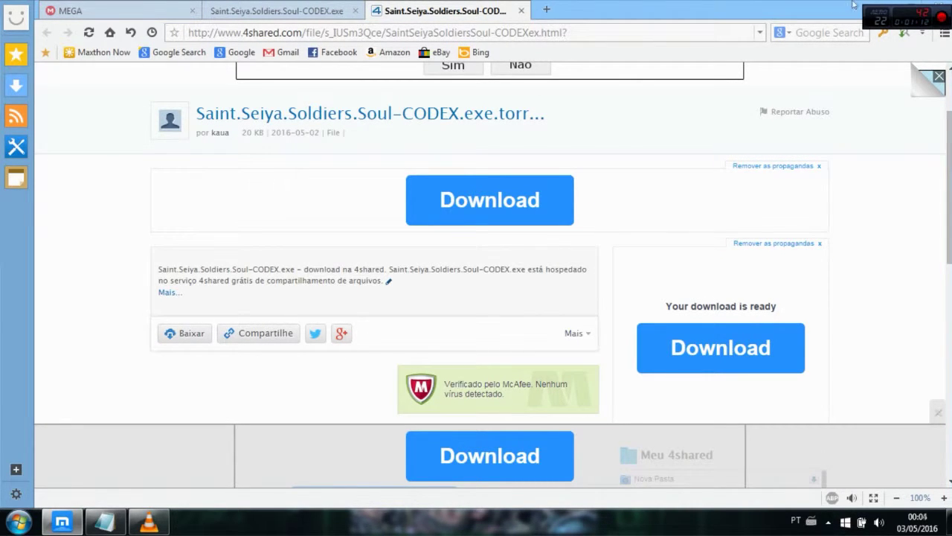
{"action": "left_click", "coordinate": [939, 5]}
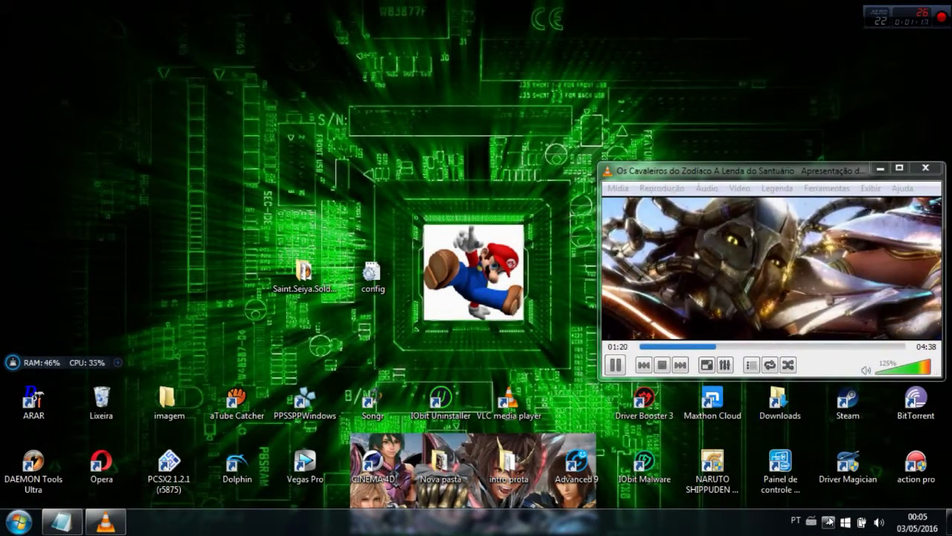
- Open BitTorrent, check the torrent list for the Saint.Seiya.Soldiers.Soul-CODEX download, and close the window
{"action": "left_click", "coordinate": [828, 521]}
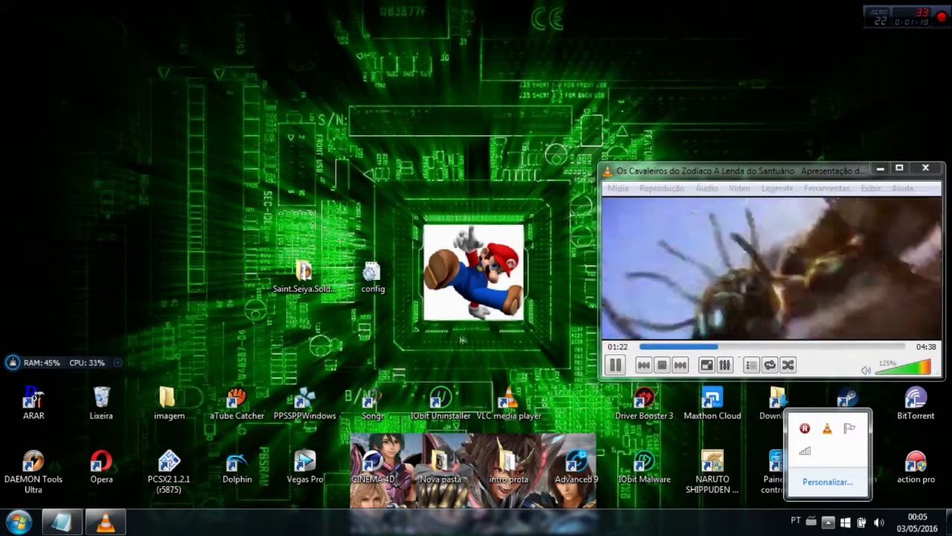
{"action": "left_click", "coordinate": [915, 402]}
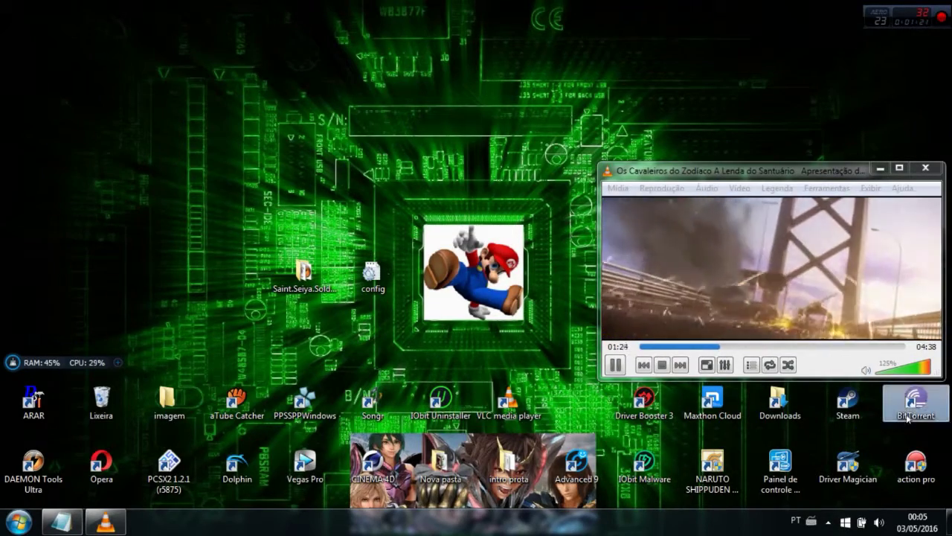
{"action": "left_click", "coordinate": [352, 322]}
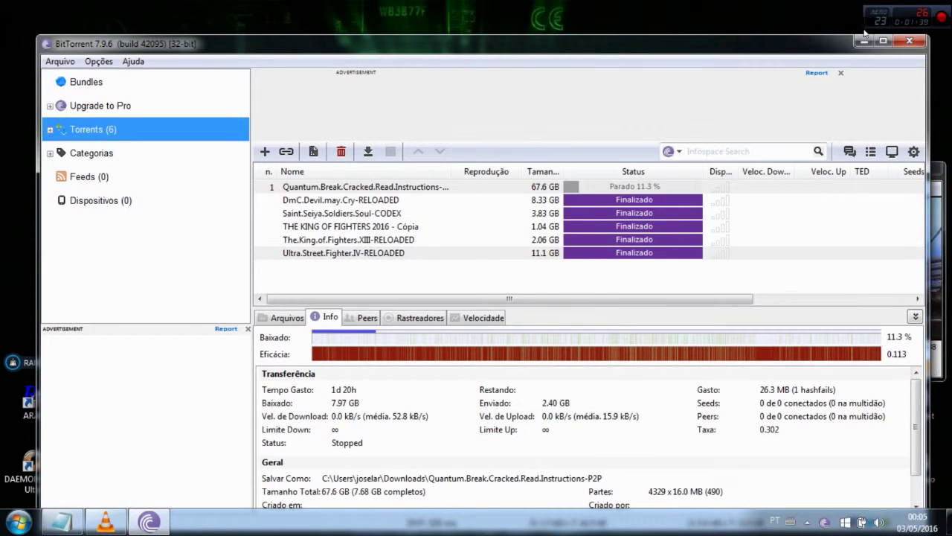
{"action": "left_click", "coordinate": [907, 41]}
- Move the Saint.Seiya.Soldiers.Soul-CODEX folder higher on the desktop and mount its codex-saint.seiya.soldiers.soul ISO image
{"action": "left_click_drag", "start_coordinate": [303, 272], "coordinate": [303, 151]}
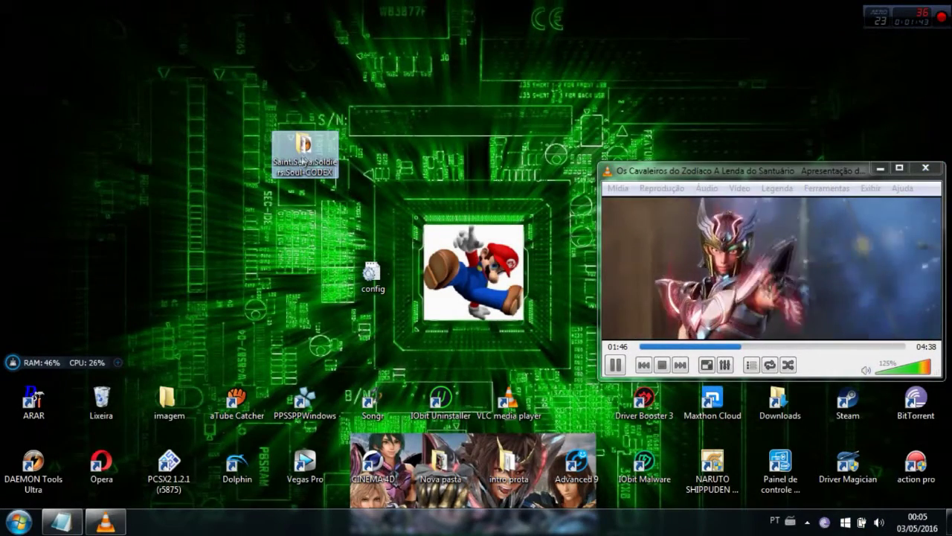
{"action": "double_click", "coordinate": [318, 159]}
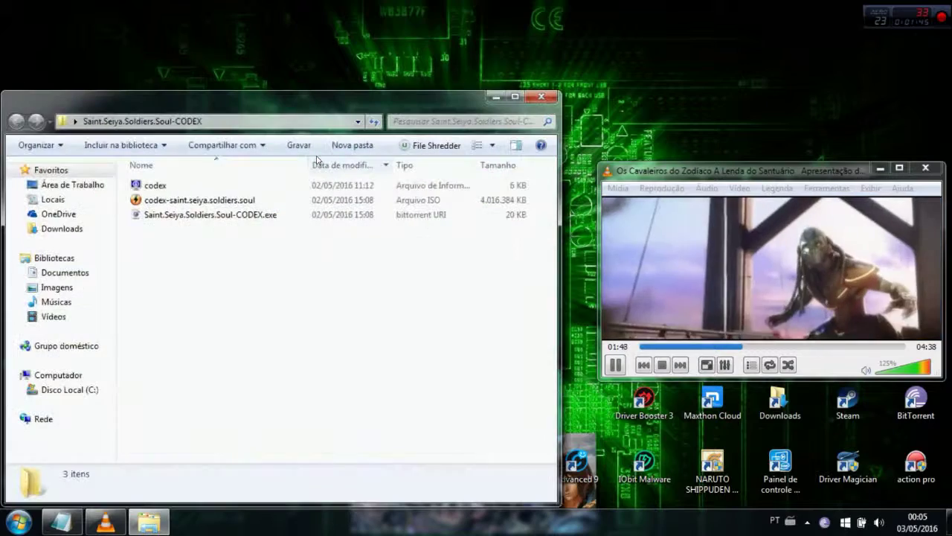
{"action": "left_click", "coordinate": [305, 205]}
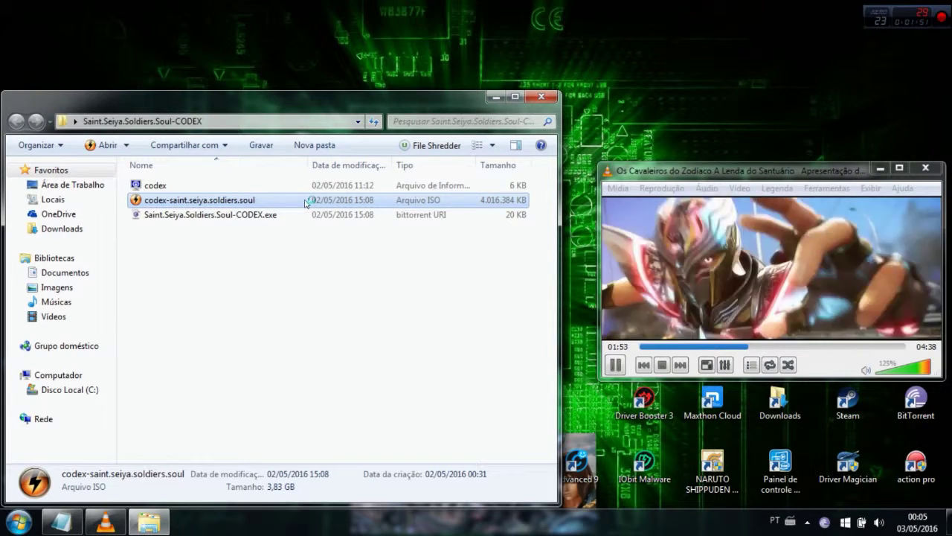
{"action": "double_click", "coordinate": [305, 205]}
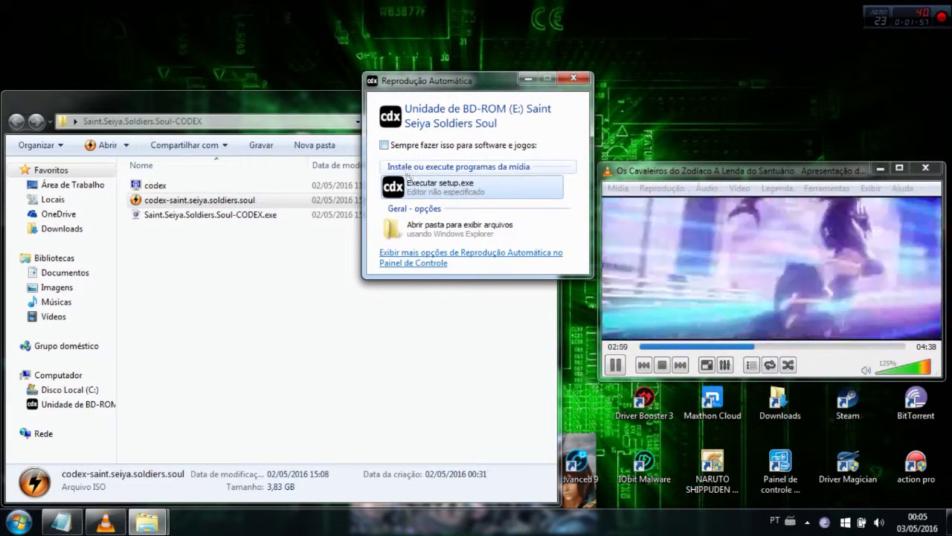
- Run setup.exe from the mounted disc, start the installation with the default settings, and minimize the installer
{"action": "left_click", "coordinate": [446, 184]}
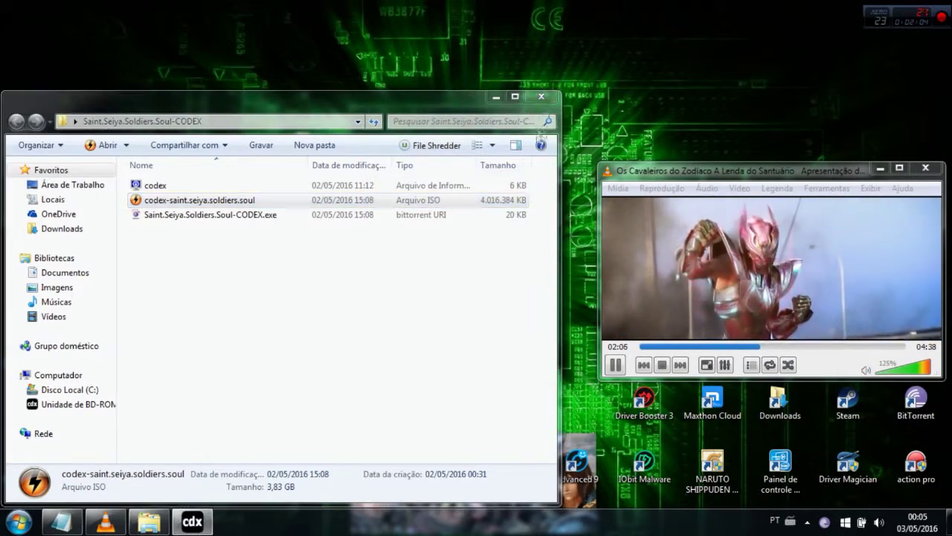
{"action": "left_click", "coordinate": [540, 97]}
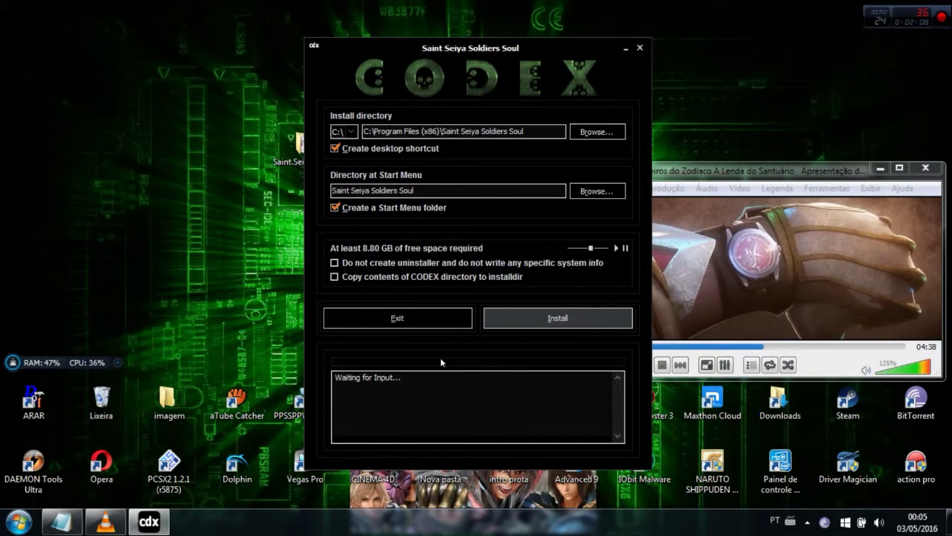
{"action": "left_click", "coordinate": [546, 317]}
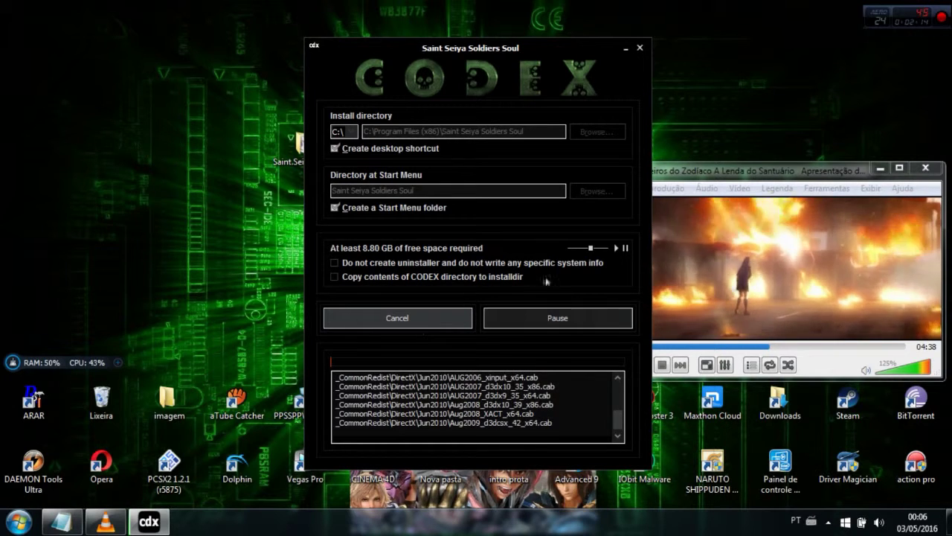
{"action": "left_click", "coordinate": [626, 50]}
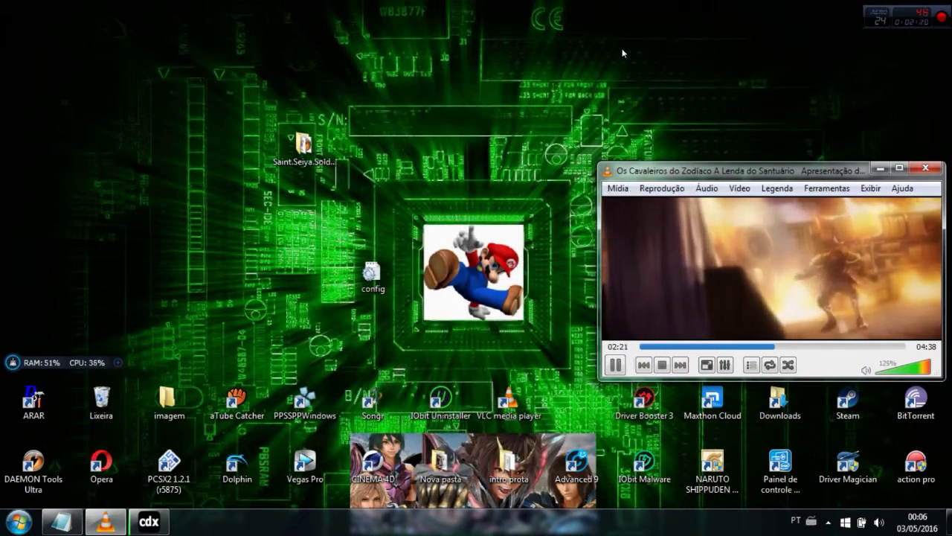
- Reopen the installation notes in Notepad, read them through to the last line, and minimize them
{"action": "left_click", "coordinate": [74, 516]}
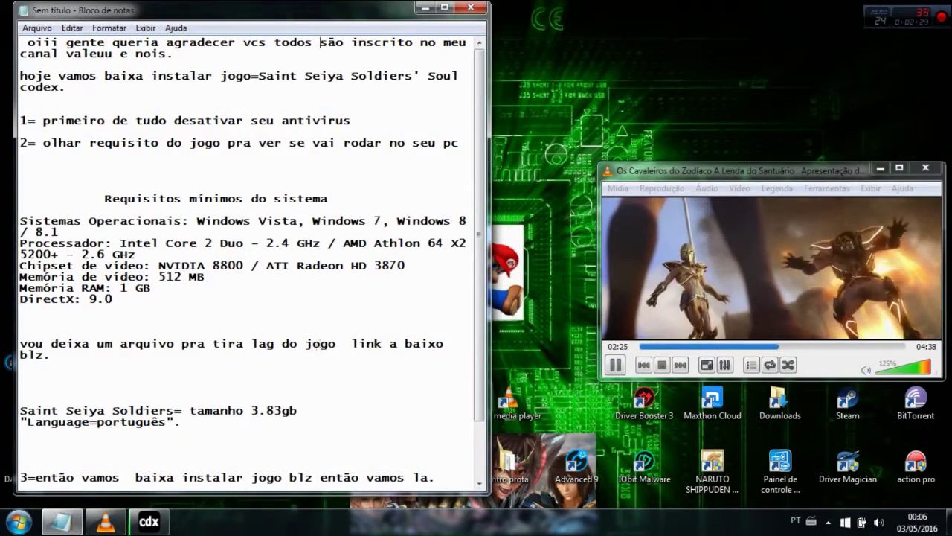
{"action": "left_click_drag", "start_coordinate": [478, 250], "coordinate": [481, 273]}
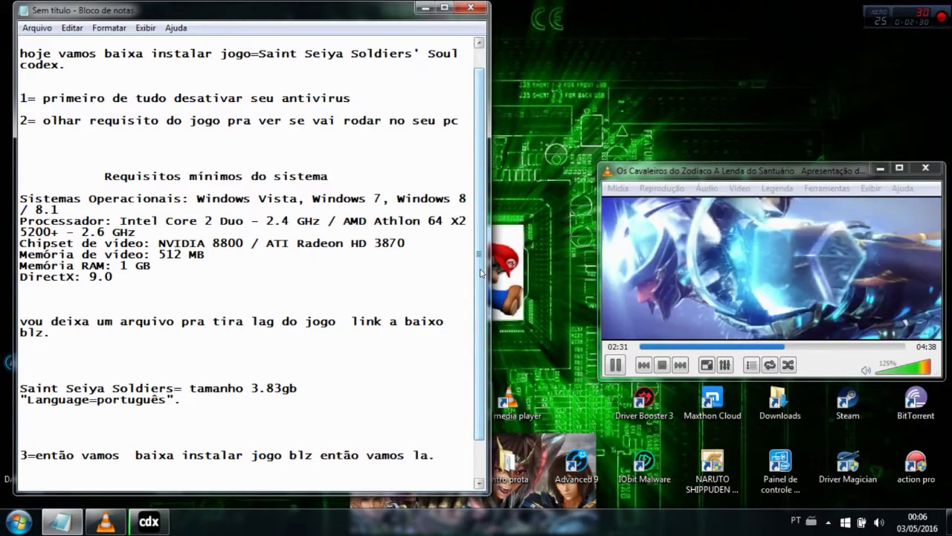
{"action": "left_click_drag", "start_coordinate": [481, 273], "coordinate": [481, 299]}
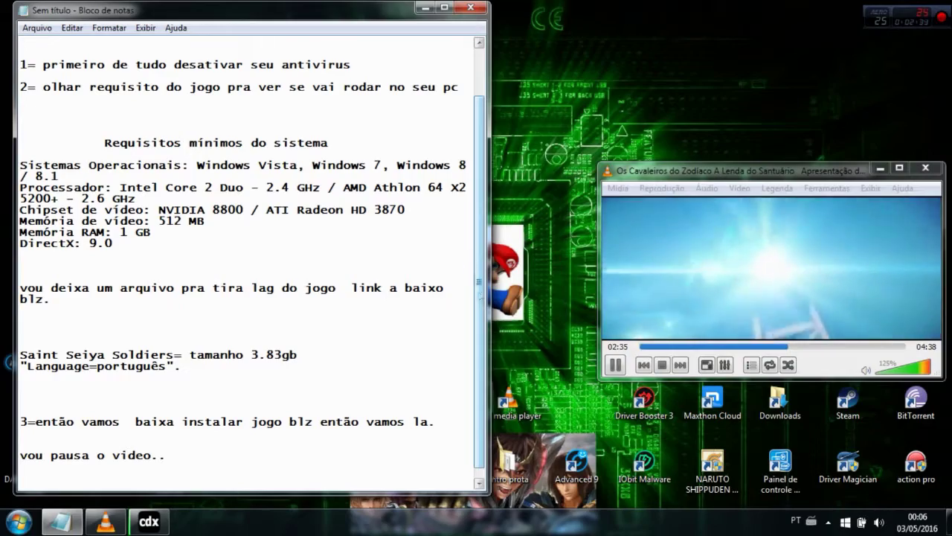
{"action": "left_click", "coordinate": [425, 8]}
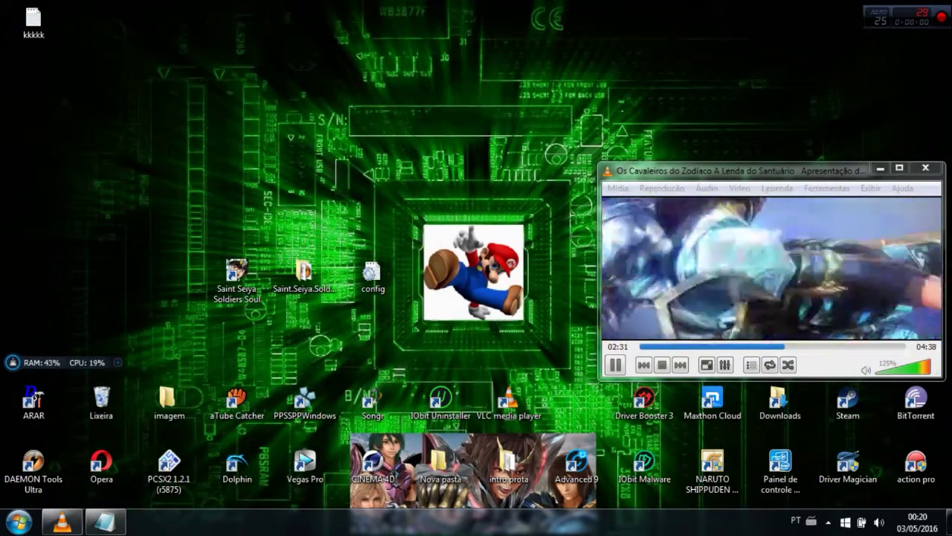
- Show the kkkkk note in Notepad, enlarge its window to read every line, and minimize it
{"action": "left_click", "coordinate": [105, 522]}
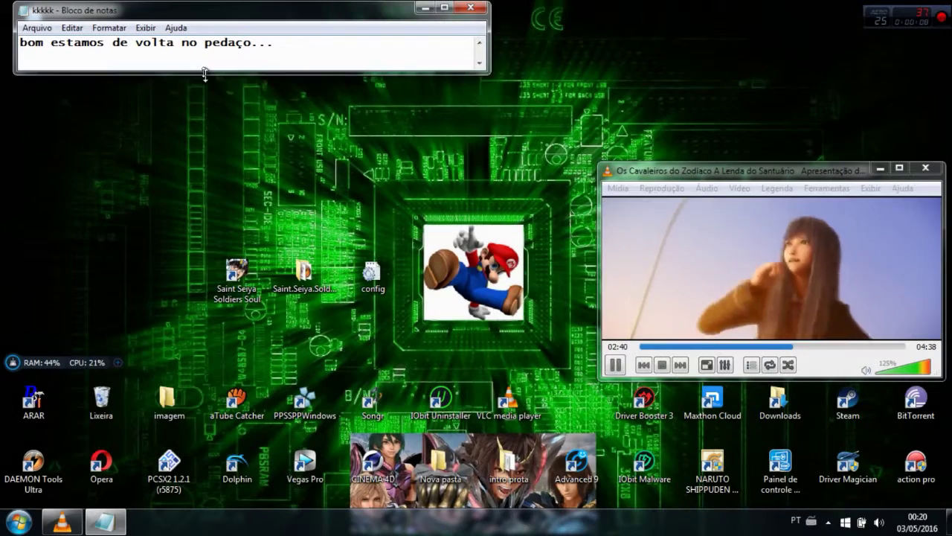
{"action": "left_click_drag", "start_coordinate": [206, 74], "coordinate": [202, 110]}
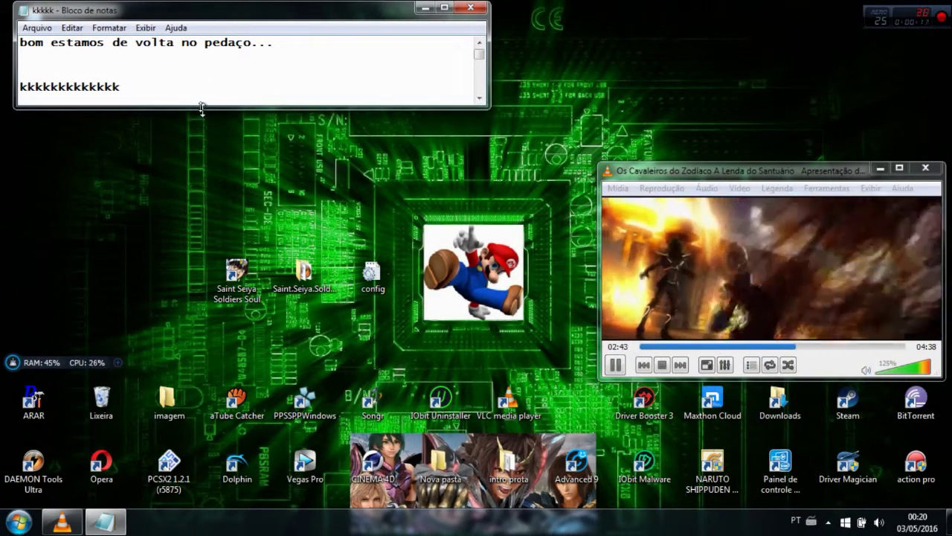
{"action": "left_click_drag", "start_coordinate": [202, 109], "coordinate": [205, 143]}
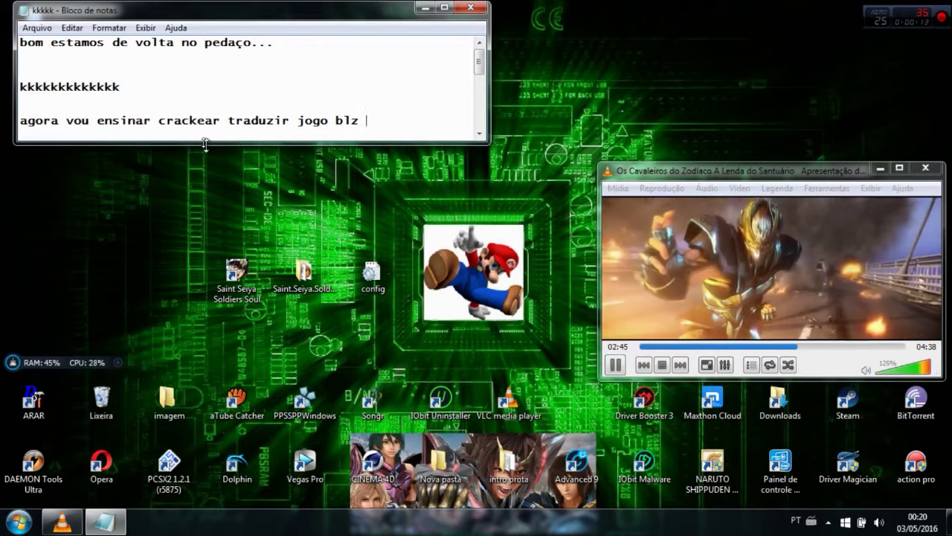
{"action": "left_click_drag", "start_coordinate": [205, 143], "coordinate": [205, 151]}
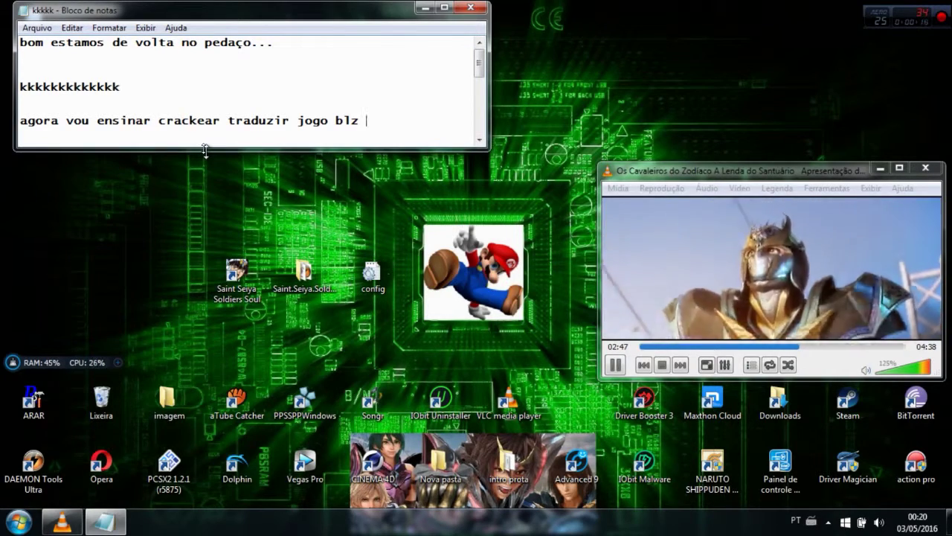
{"action": "left_click", "coordinate": [426, 7]}
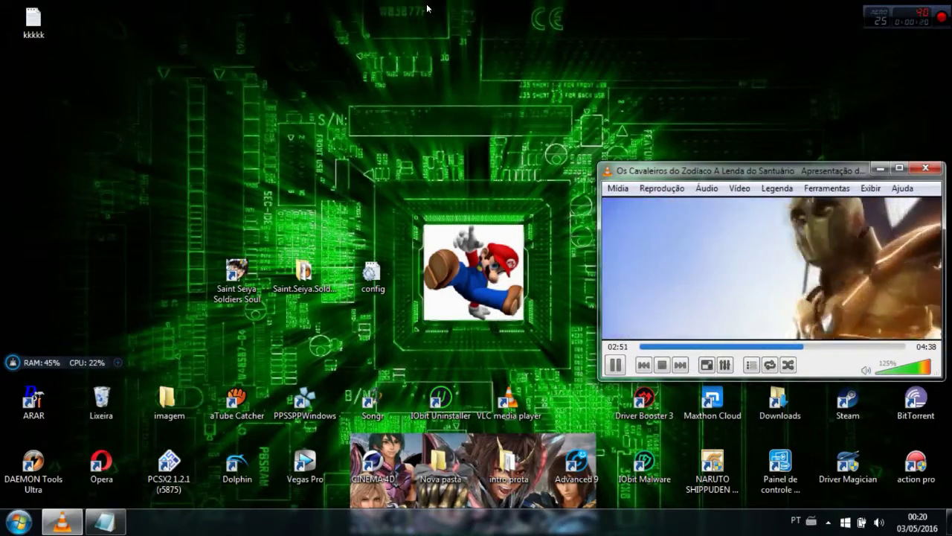
- Browse the contents of the Saint Seiya Soldiers Soul BD-ROM drive (E:) and open its CODEX folder
{"action": "left_click", "coordinate": [18, 530]}
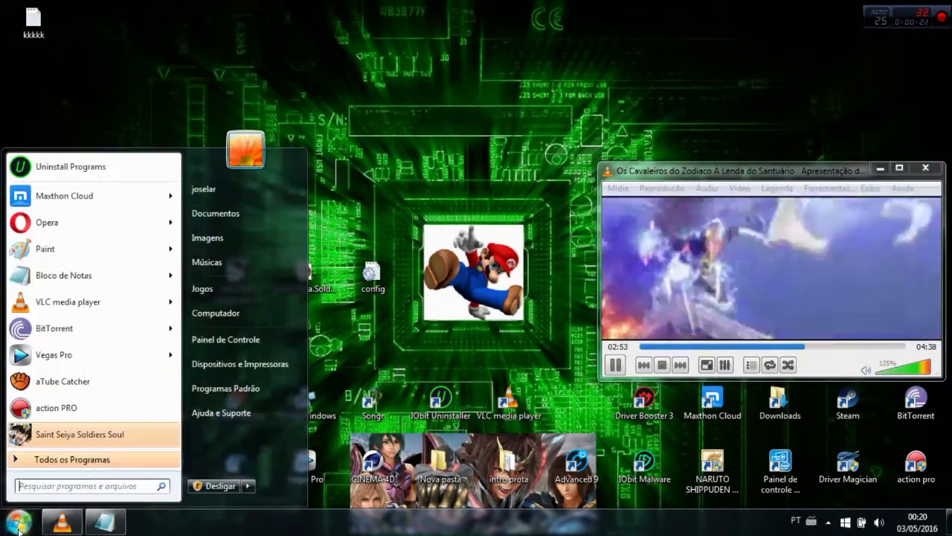
{"action": "left_click", "coordinate": [259, 315]}
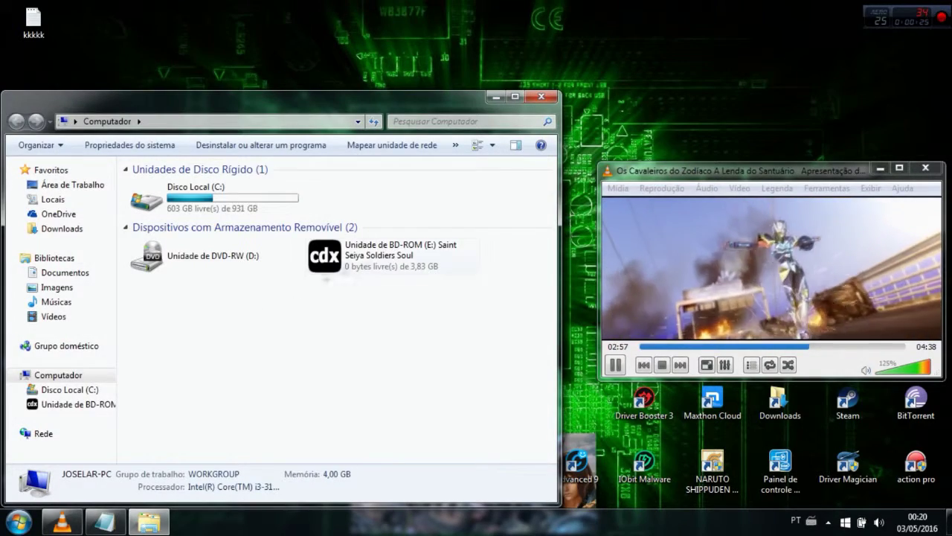
{"action": "left_click", "coordinate": [400, 254]}
{"action": "right_click", "coordinate": [399, 254]}
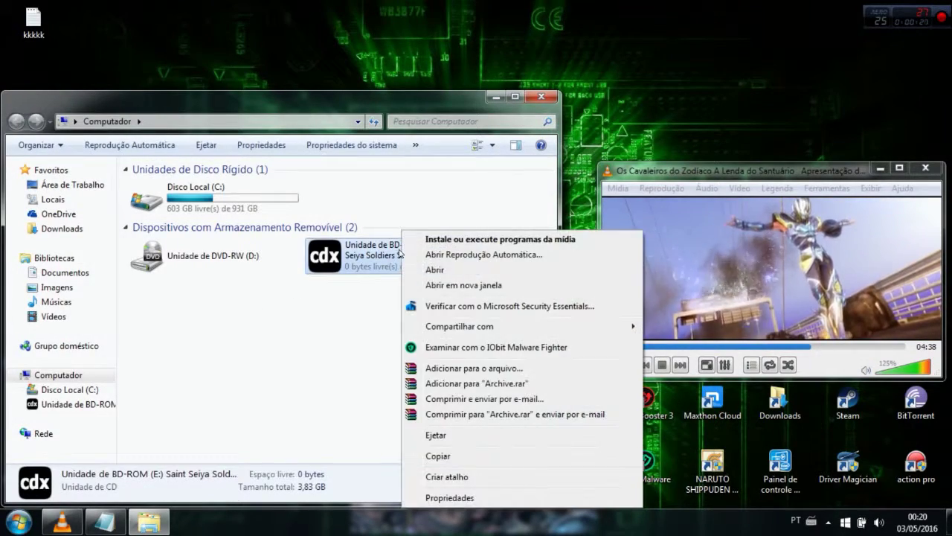
{"action": "left_click", "coordinate": [459, 277]}
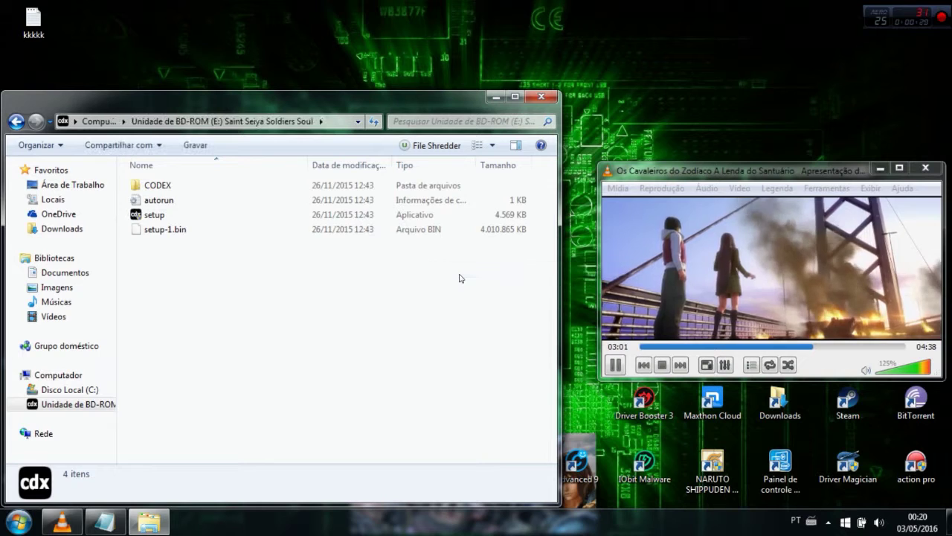
{"action": "double_click", "coordinate": [283, 181]}
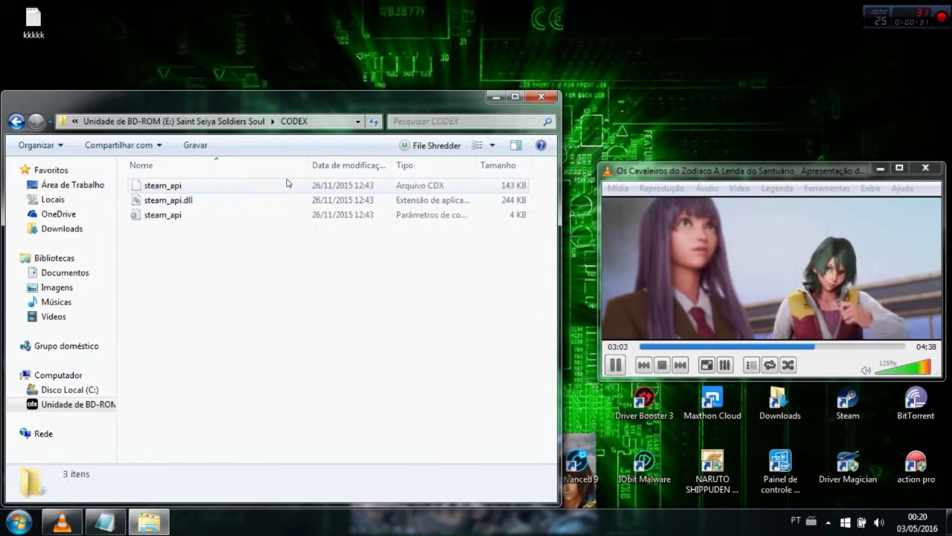
- Copy the three steam_api files from the CODEX folder to the desktop and close the folder window
{"action": "left_click_drag", "start_coordinate": [277, 238], "coordinate": [423, 122]}
{"action": "left_click_drag", "start_coordinate": [462, 74], "coordinate": [488, 33]}
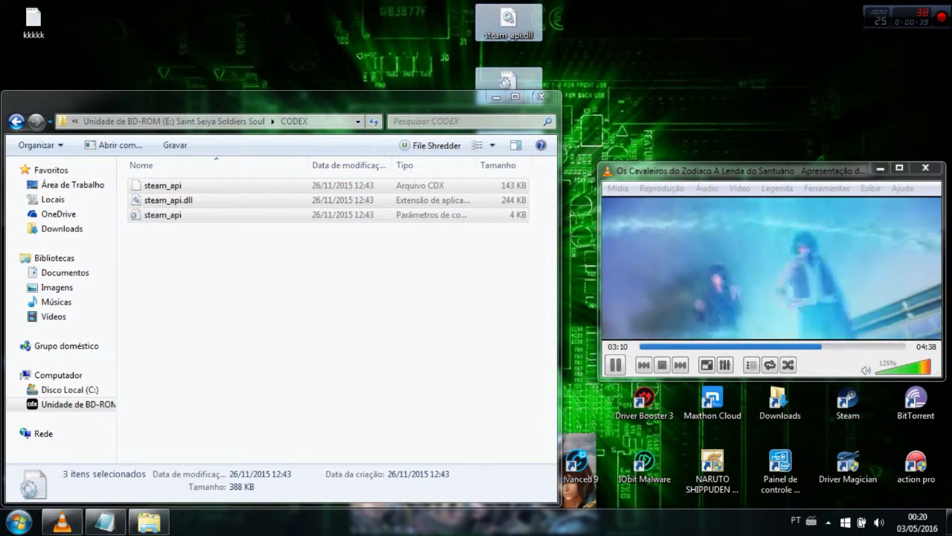
{"action": "left_click", "coordinate": [536, 100]}
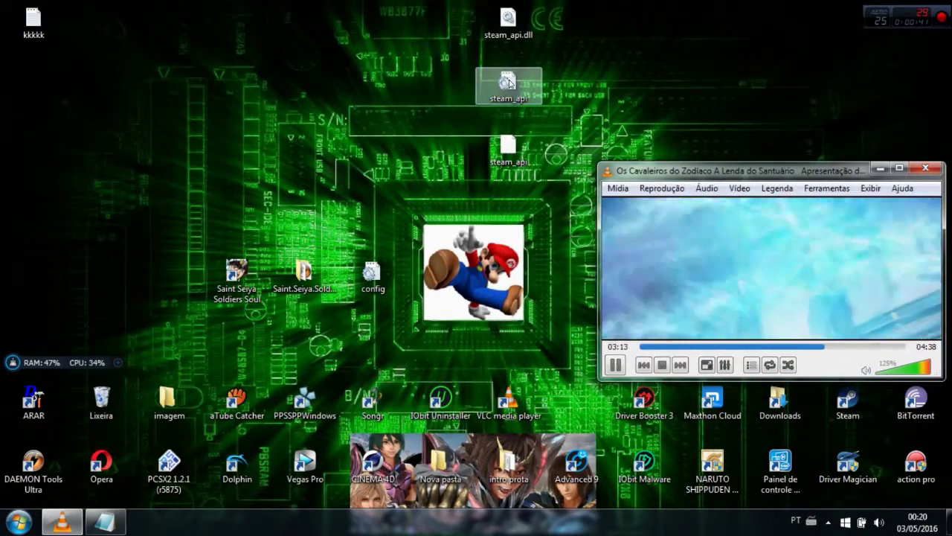
- Try to clear the read-only attribute of the steam_api configuration file on the desktop
{"action": "right_click", "coordinate": [507, 78]}
{"action": "left_click", "coordinate": [370, 67]}
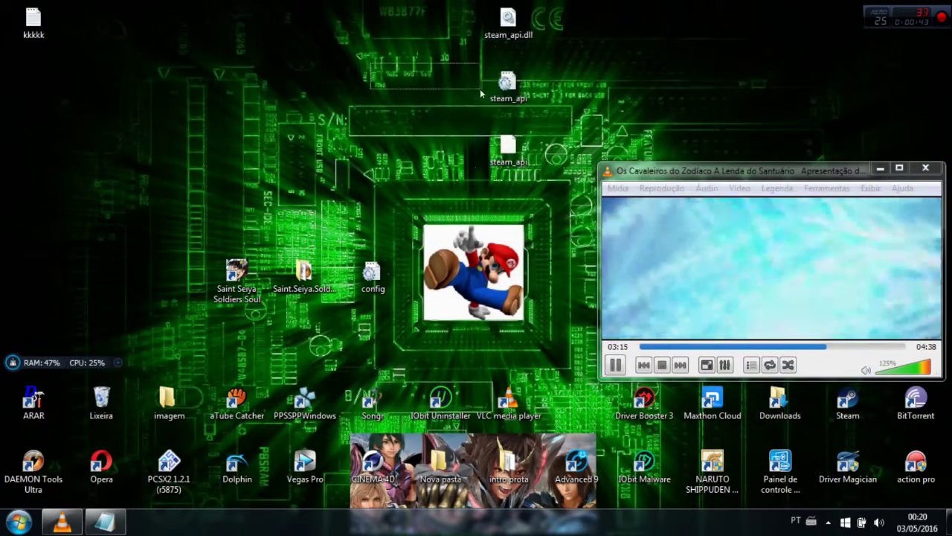
{"action": "right_click", "coordinate": [507, 89]}
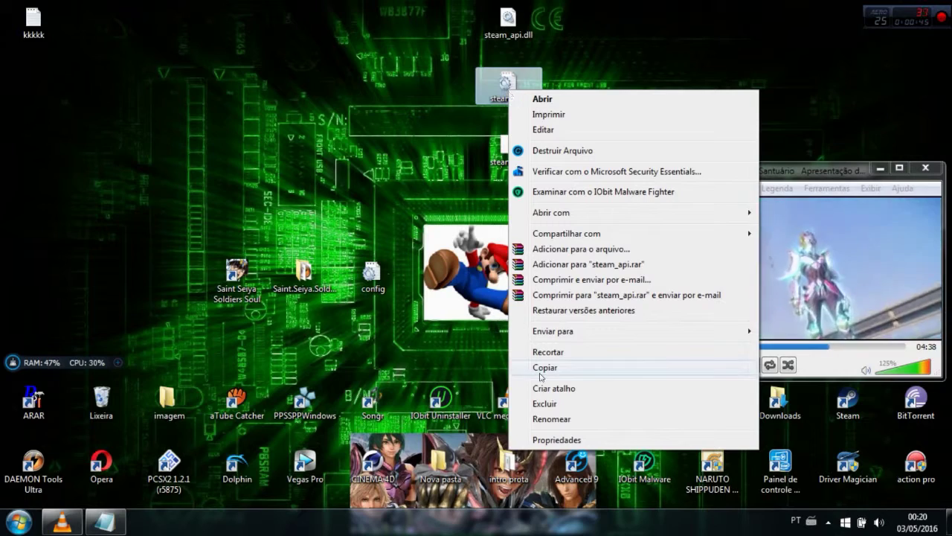
{"action": "left_click", "coordinate": [588, 439]}
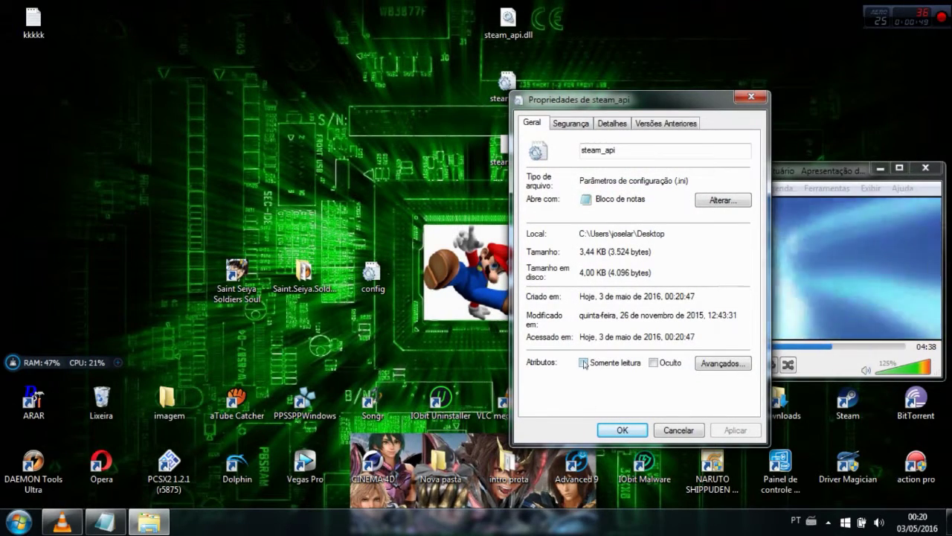
{"action": "left_click", "coordinate": [583, 363]}
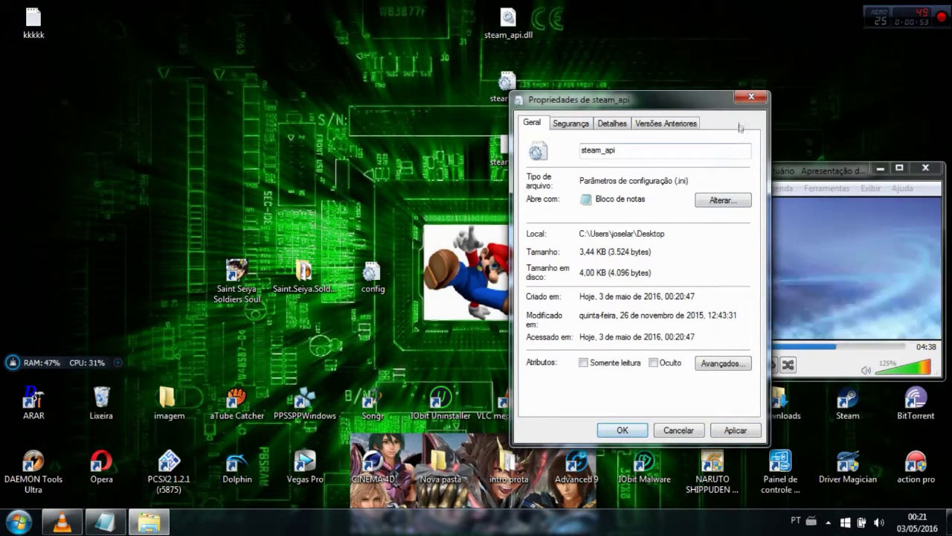
{"action": "left_click", "coordinate": [747, 95]}
- Cut the three steam_api files from the desktop and open the file location of the Saint Seiya Soldiers Soul shortcut
{"action": "left_click_drag", "start_coordinate": [528, 186], "coordinate": [508, 18]}
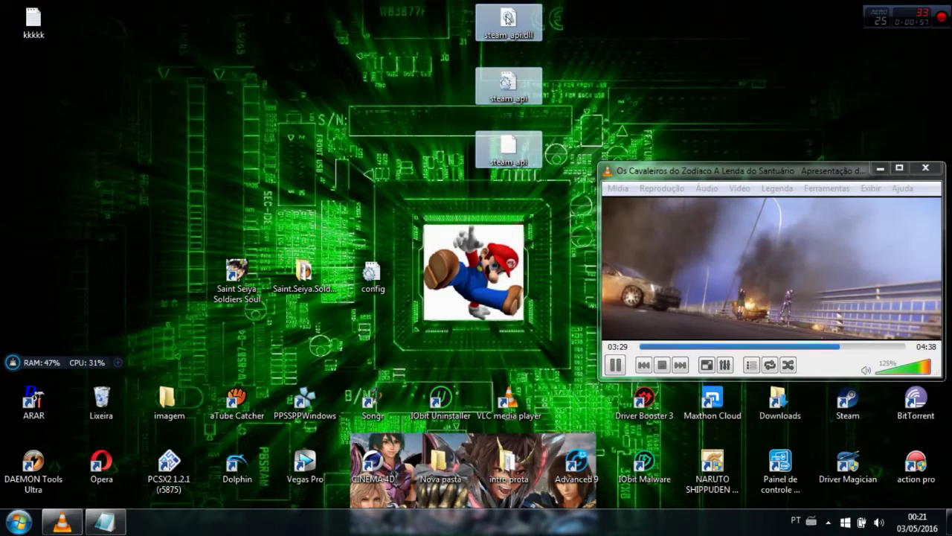
{"action": "right_click", "coordinate": [508, 19]}
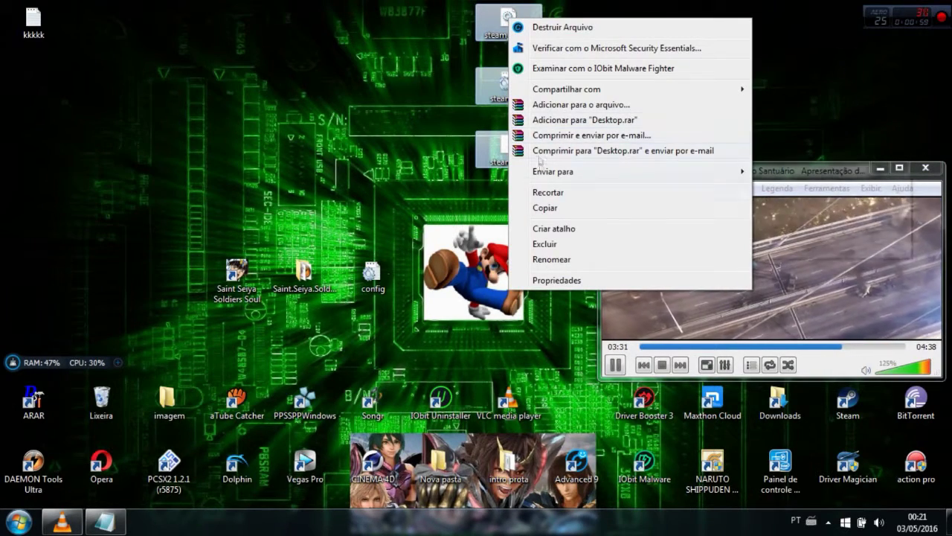
{"action": "left_click", "coordinate": [543, 194]}
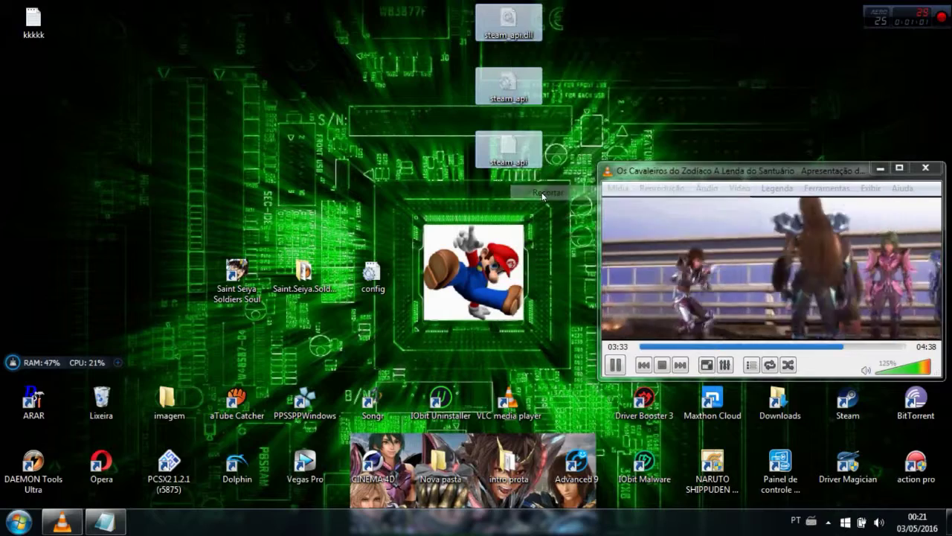
{"action": "left_click", "coordinate": [232, 286]}
{"action": "right_click", "coordinate": [232, 287]}
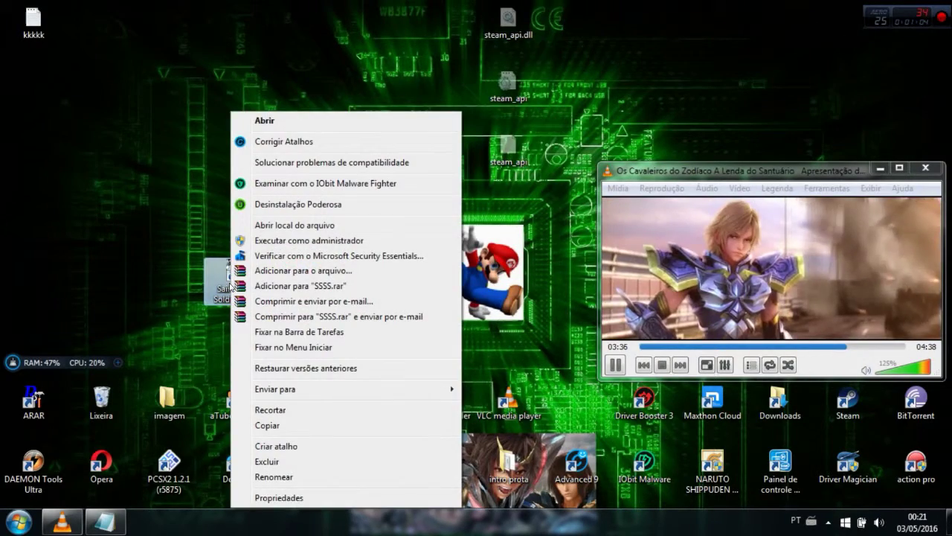
{"action": "left_click", "coordinate": [290, 225]}
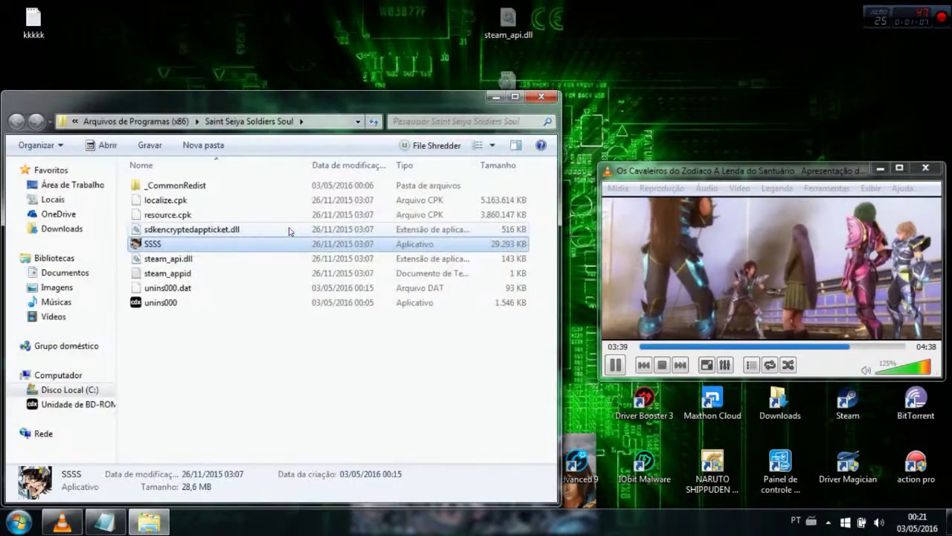
- Paste the steam_api files into the Saint Seiya Soldiers Soul folder, replacing all conflicting files with administrator permission, and minimize the folder window
{"action": "right_click", "coordinate": [316, 361]}
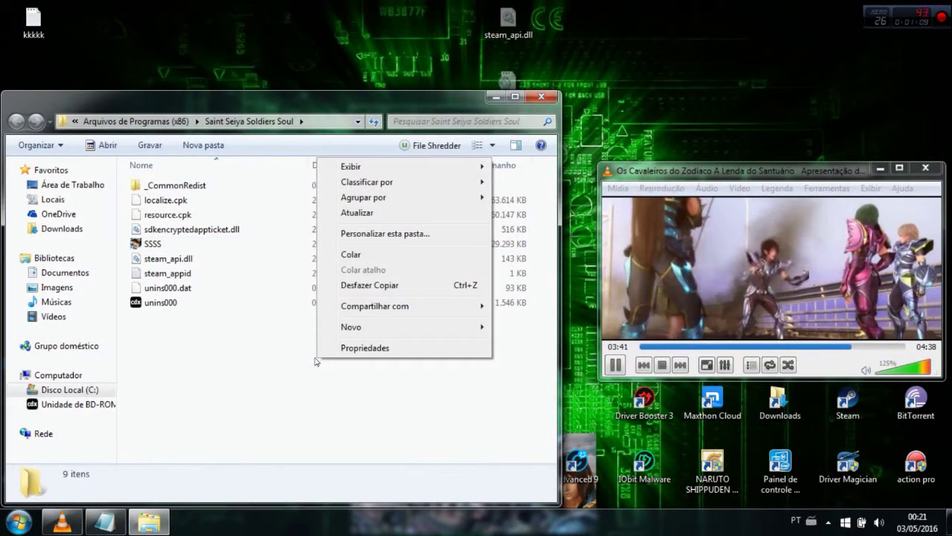
{"action": "left_click", "coordinate": [350, 255]}
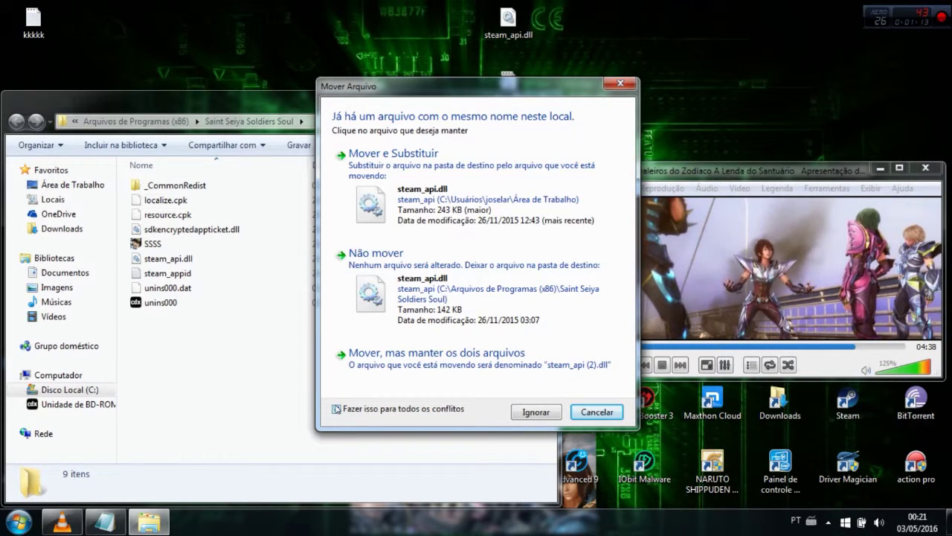
{"action": "left_click", "coordinate": [337, 408]}
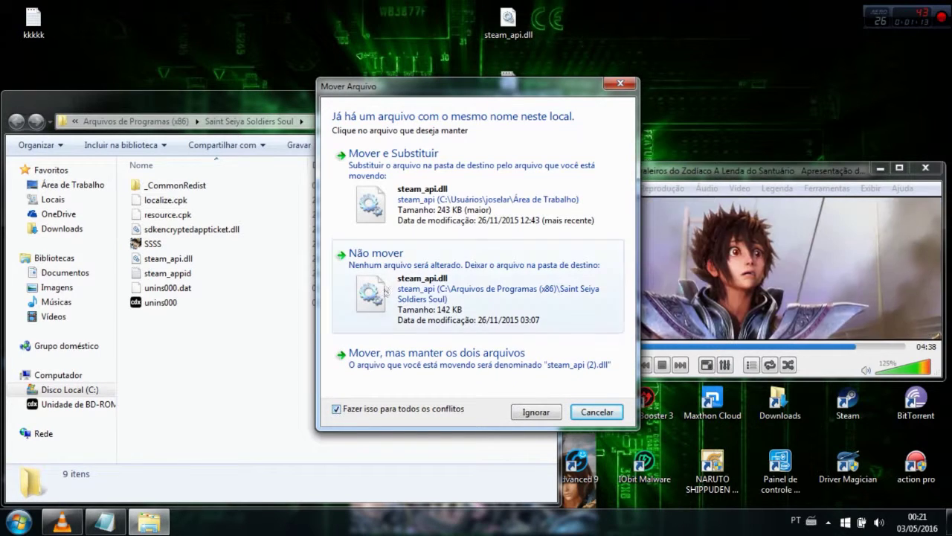
{"action": "left_click", "coordinate": [463, 212]}
{"action": "left_click", "coordinate": [463, 307]}
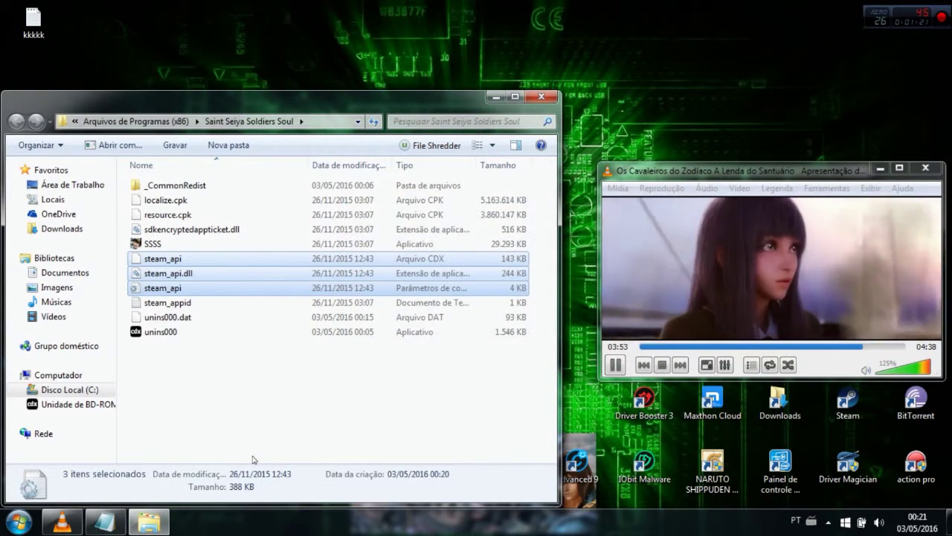
{"action": "left_click", "coordinate": [491, 101]}
- Reopen the kkkkk note and complete its line as "agora vou ensinar crackear traduzir jogo blz esse eh o arquivo"
{"action": "left_click", "coordinate": [108, 523]}
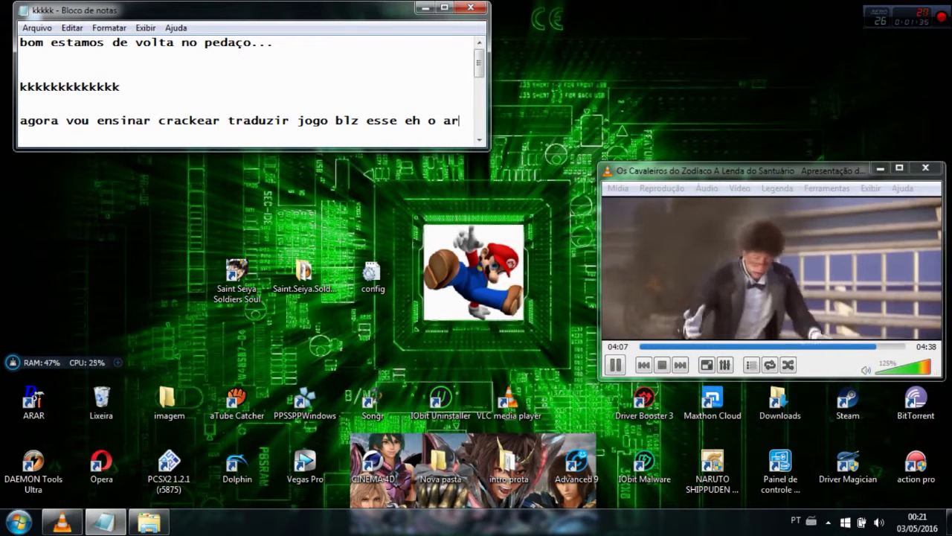
{"action": "type", "text": "uivo"}
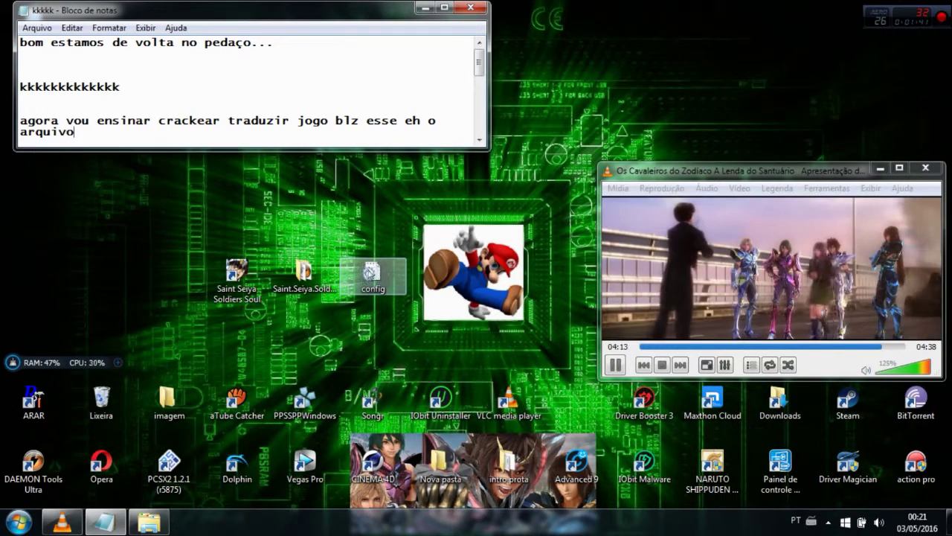
- Move the config file from the desktop into the Saint Seiya Soldiers Soul folder with administrator permission, and close the folder window
{"action": "right_click", "coordinate": [369, 273]}
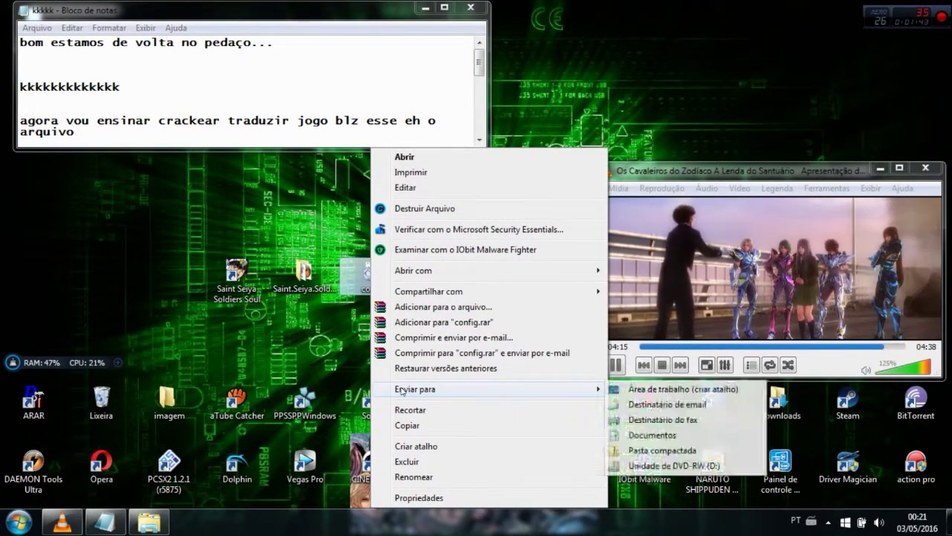
{"action": "left_click", "coordinate": [437, 410]}
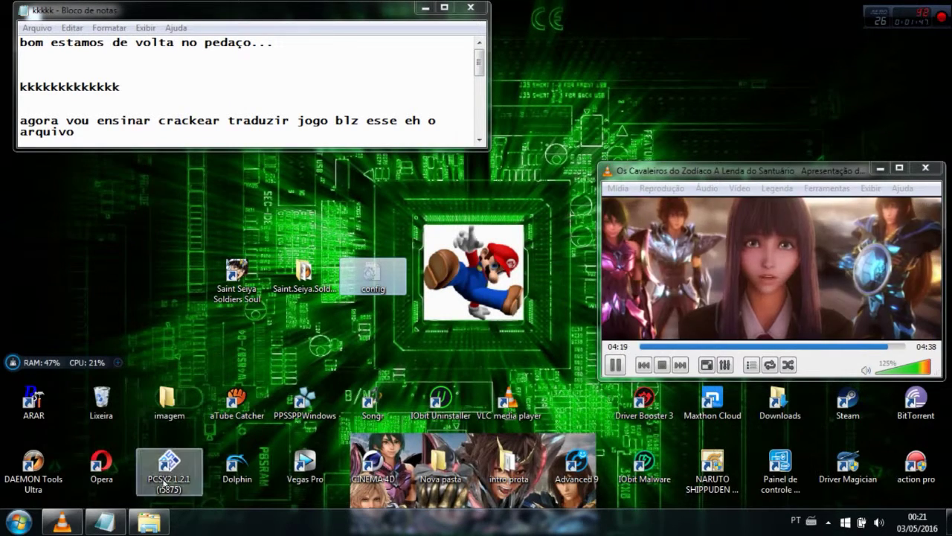
{"action": "left_click", "coordinate": [149, 523]}
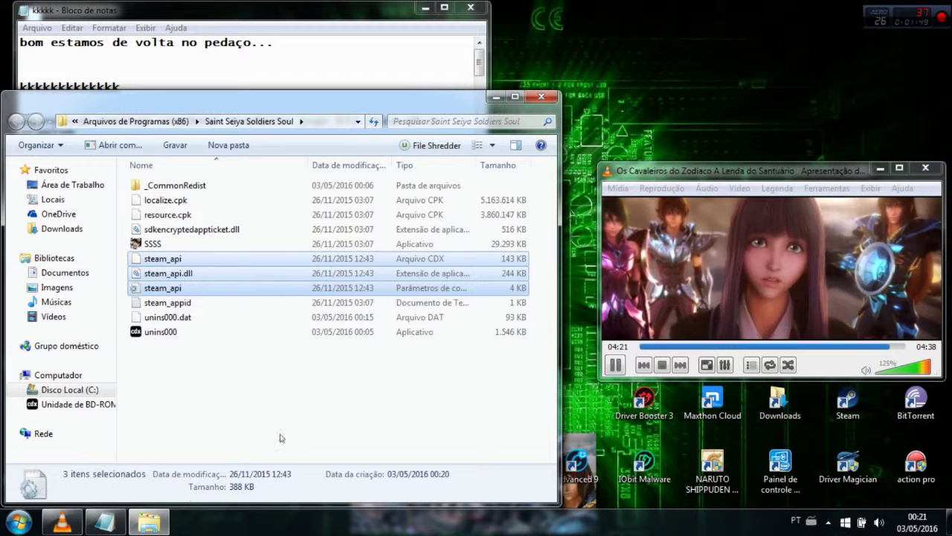
{"action": "right_click", "coordinate": [297, 415]}
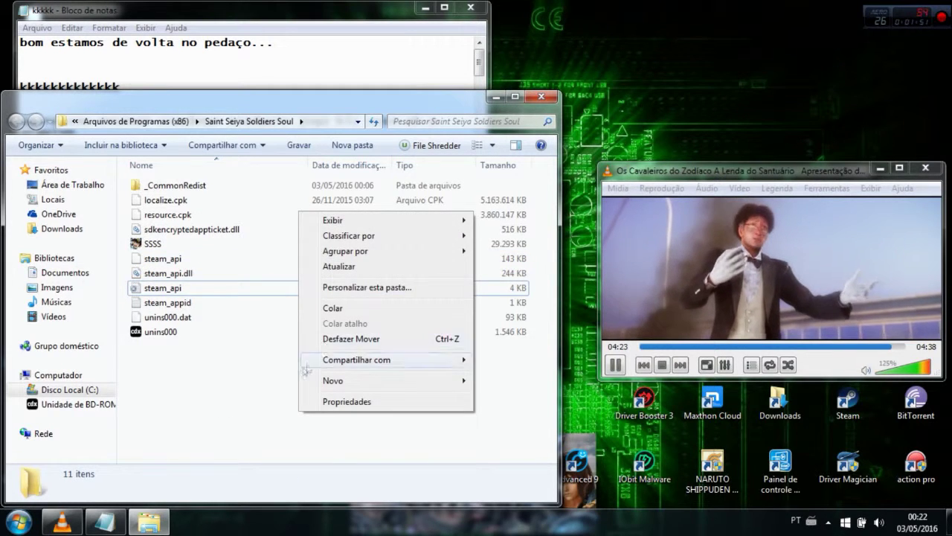
{"action": "left_click", "coordinate": [291, 382]}
{"action": "right_click", "coordinate": [291, 382]}
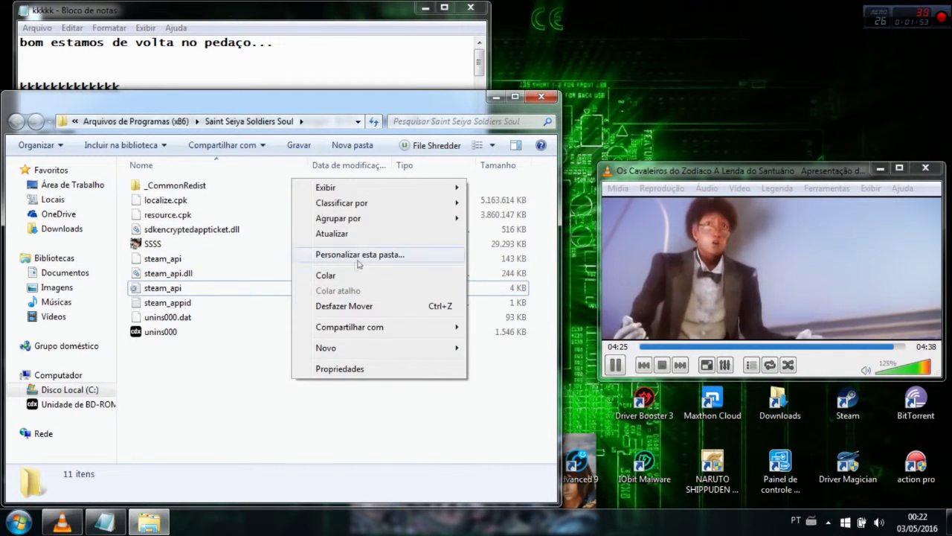
{"action": "left_click", "coordinate": [340, 275]}
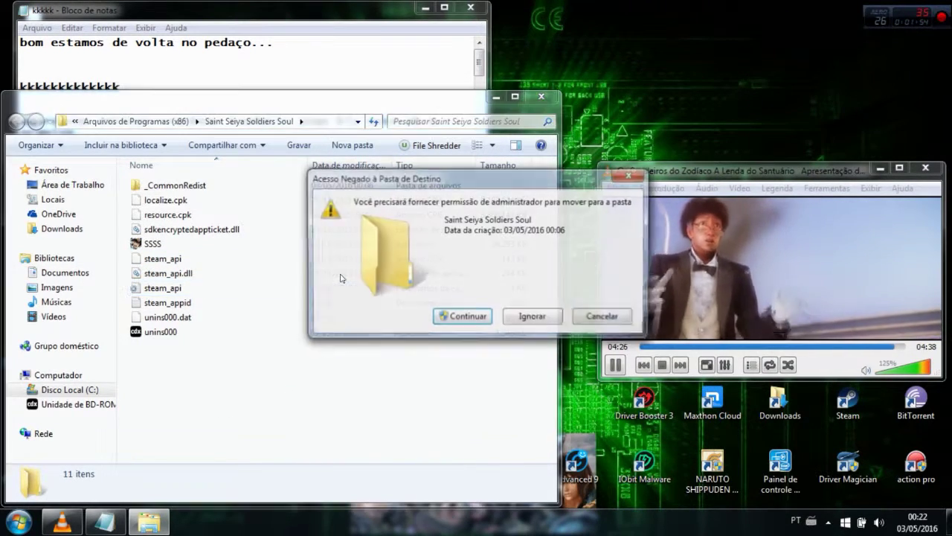
{"action": "left_click", "coordinate": [461, 318]}
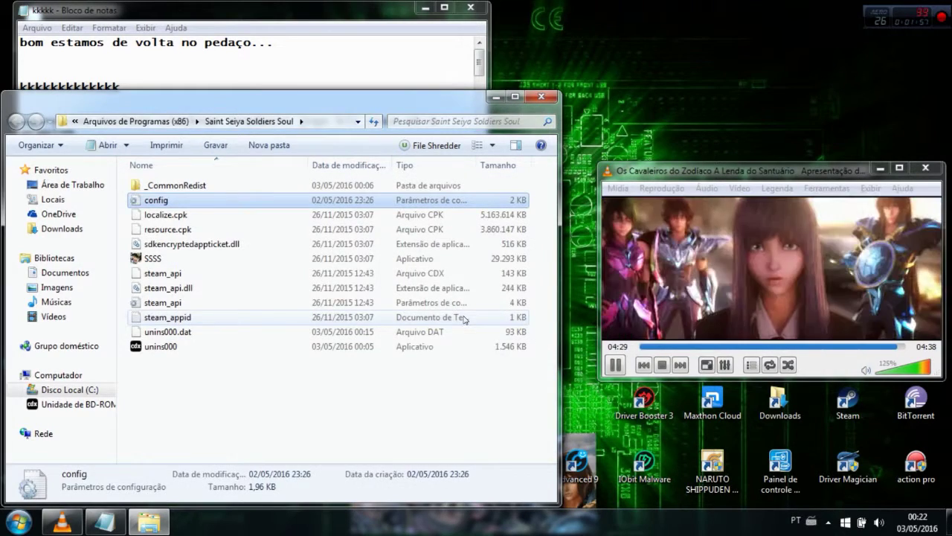
{"action": "left_click", "coordinate": [548, 98]}
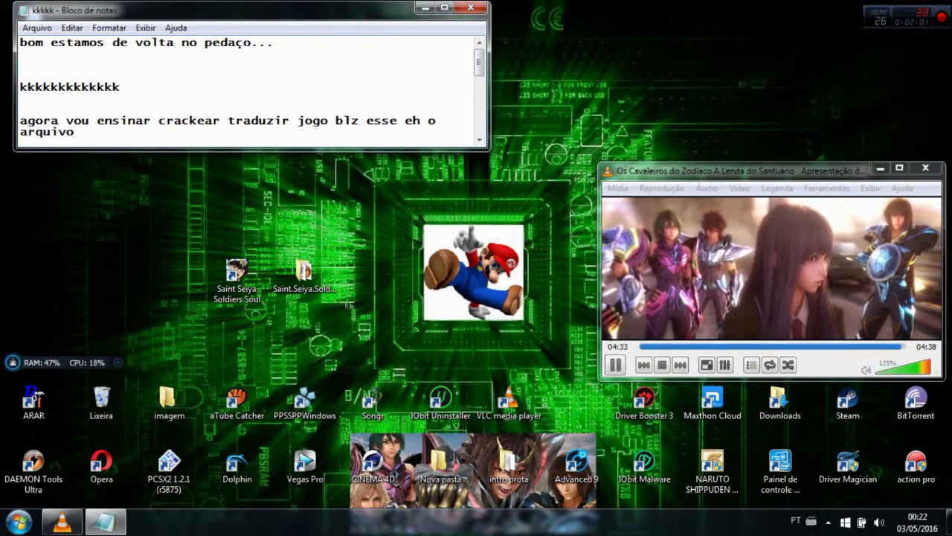
- Enlarge the kkkkk note to read its next line, and clear the VLC player and the note off the desktop
{"action": "left_click_drag", "start_coordinate": [296, 150], "coordinate": [305, 218]}
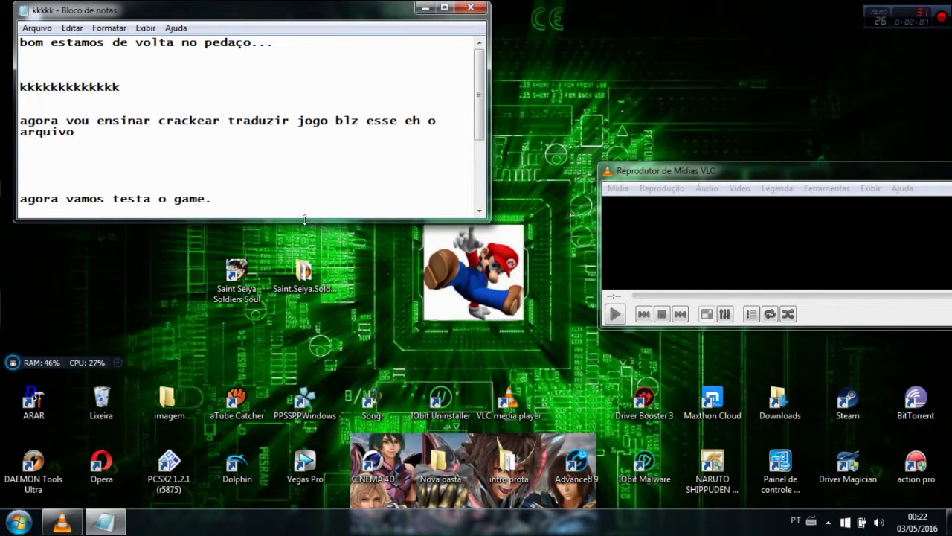
{"action": "left_click_drag", "start_coordinate": [716, 174], "coordinate": [636, 162]}
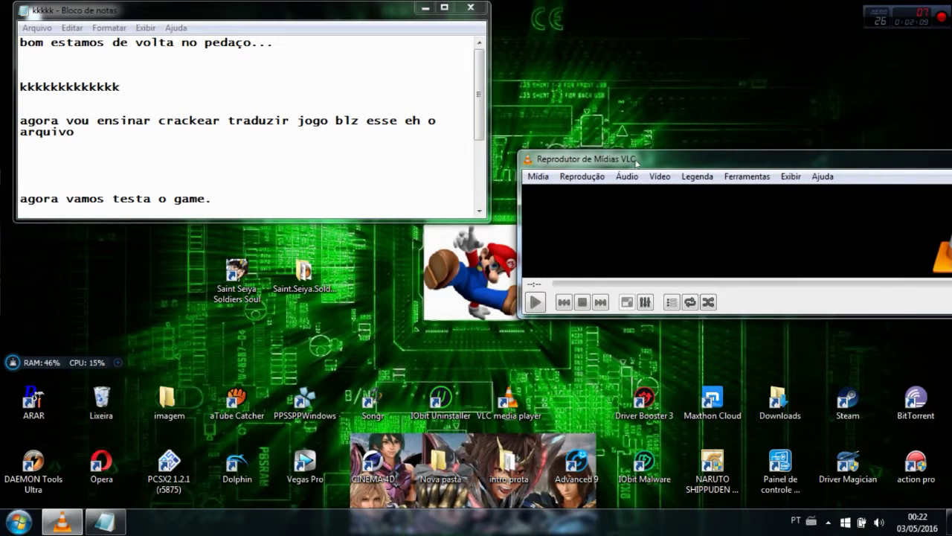
{"action": "left_click_drag", "start_coordinate": [712, 169], "coordinate": [164, 191]}
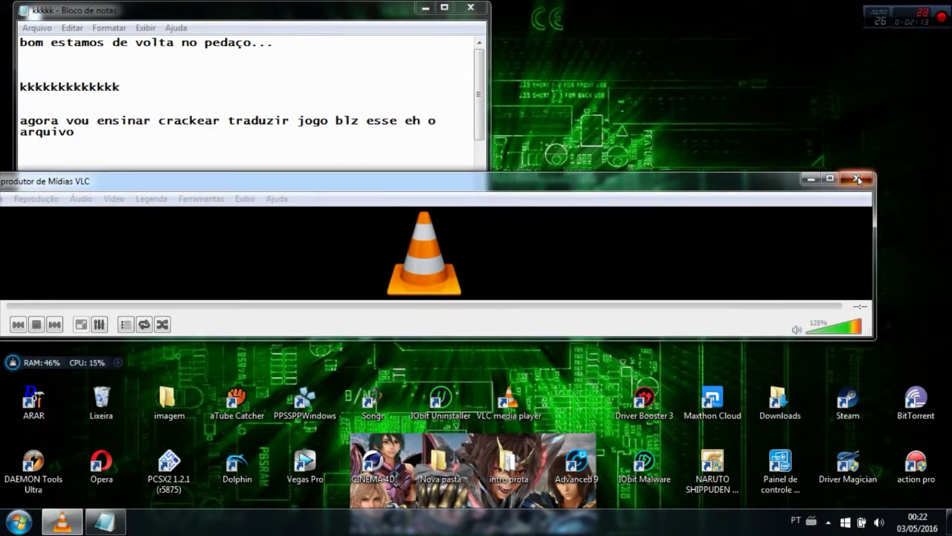
{"action": "left_click", "coordinate": [858, 180]}
{"action": "left_click", "coordinate": [426, 7]}
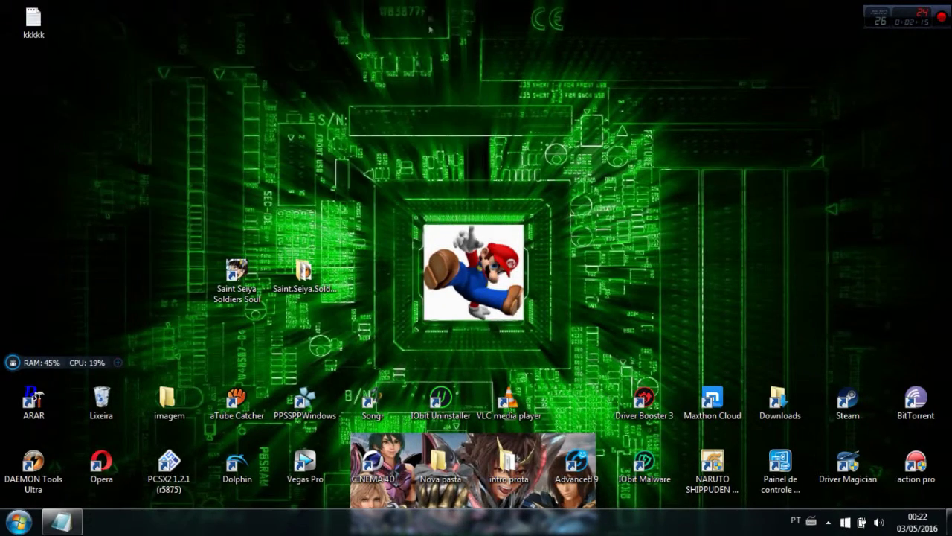
- Move the Saint Seiya Soldiers Soul shortcut to the middle of the desktop and launch the game from it
{"action": "left_click_drag", "start_coordinate": [242, 262], "coordinate": [506, 275]}
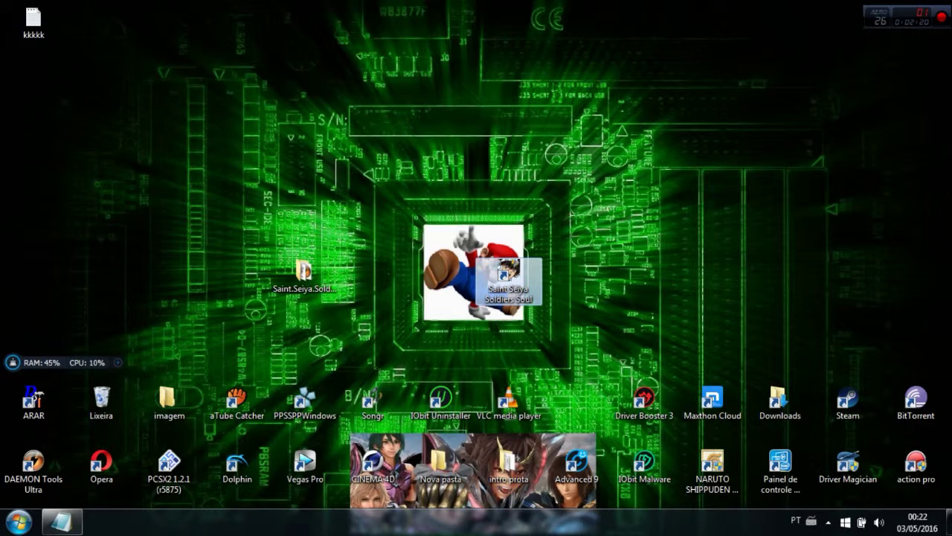
{"action": "double_click", "coordinate": [521, 283]}
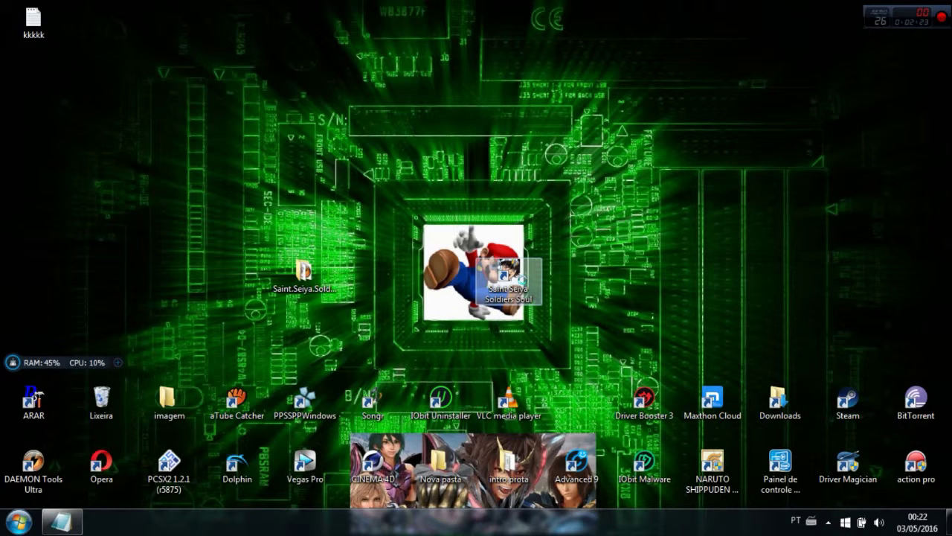